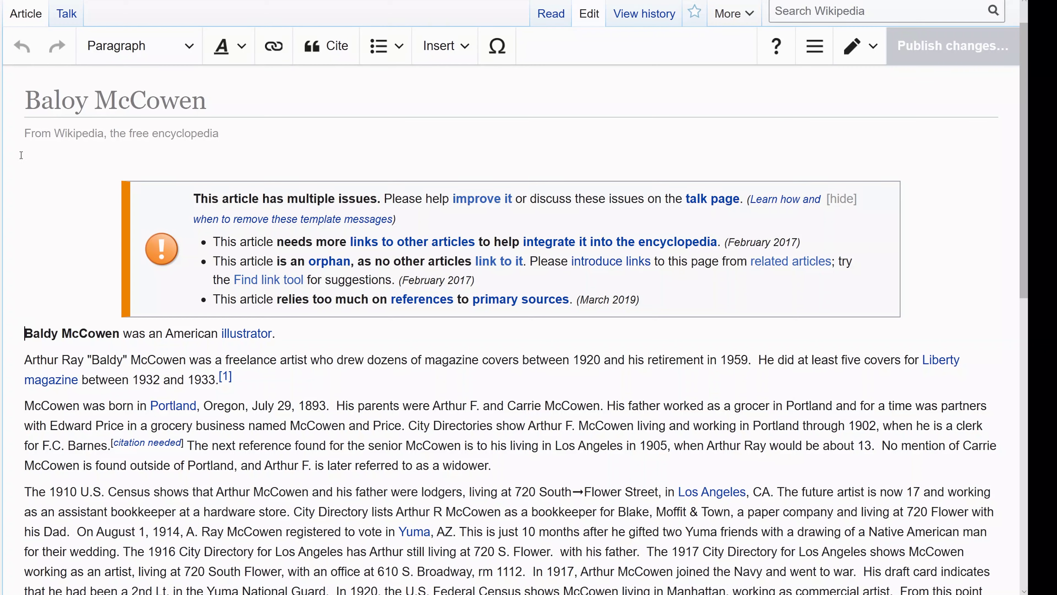
- Replace the bold subject name opening the article with the full name including nickname, copied from the freelance artist sentence
click(196, 310)
drag(194, 277, 52, 250)
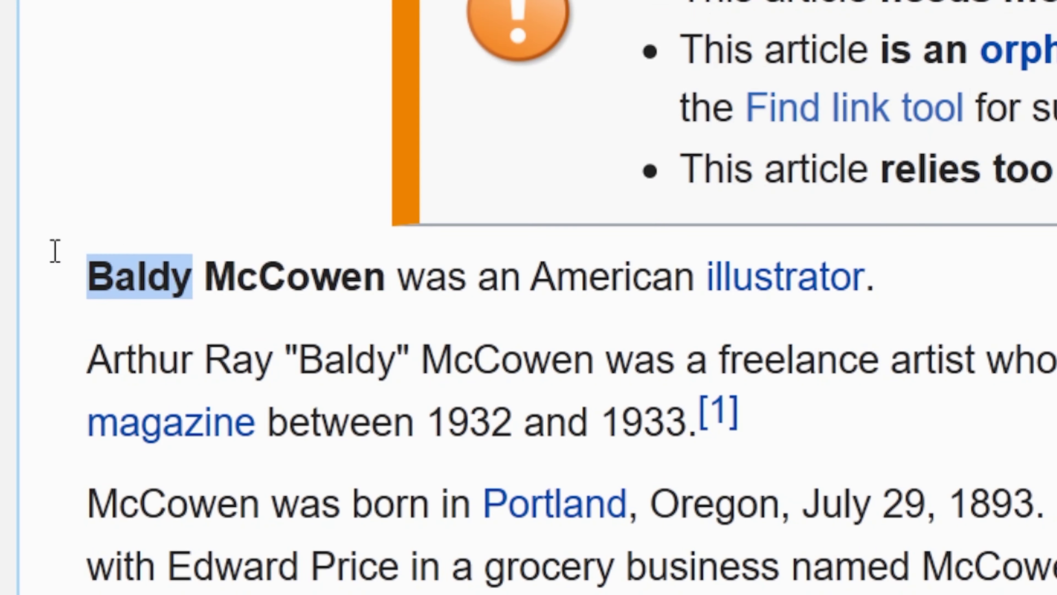
click(178, 290)
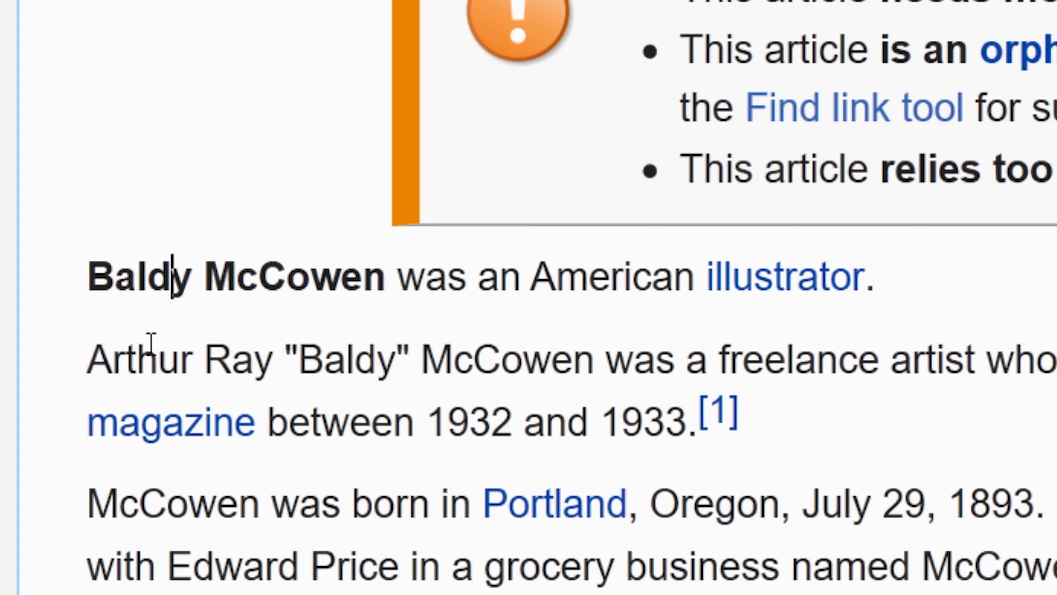
double_click(85, 360)
drag(220, 388, 598, 373)
key(ctrl+c)
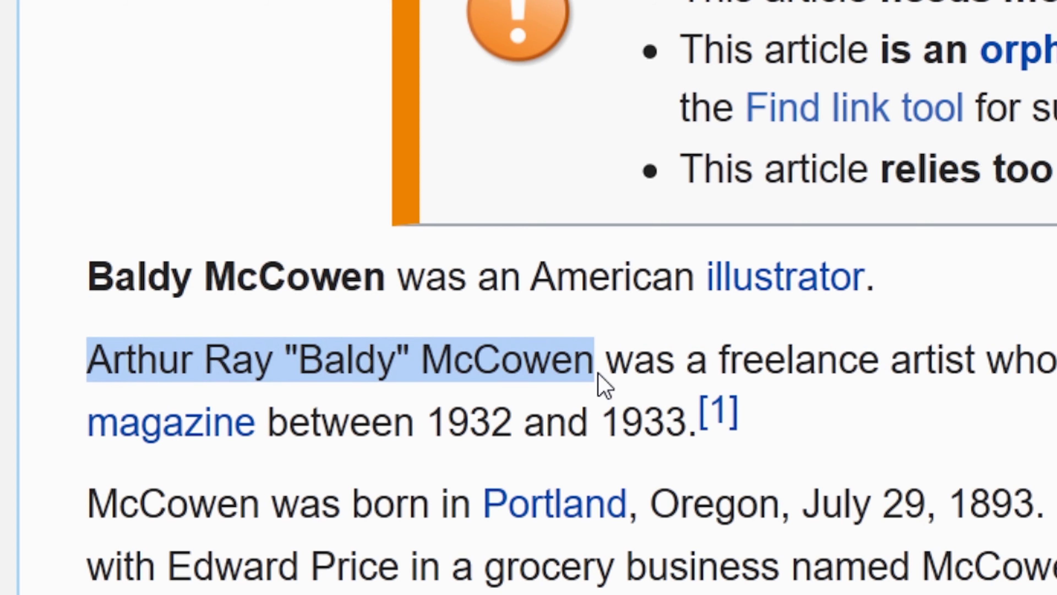
drag(87, 278, 384, 278)
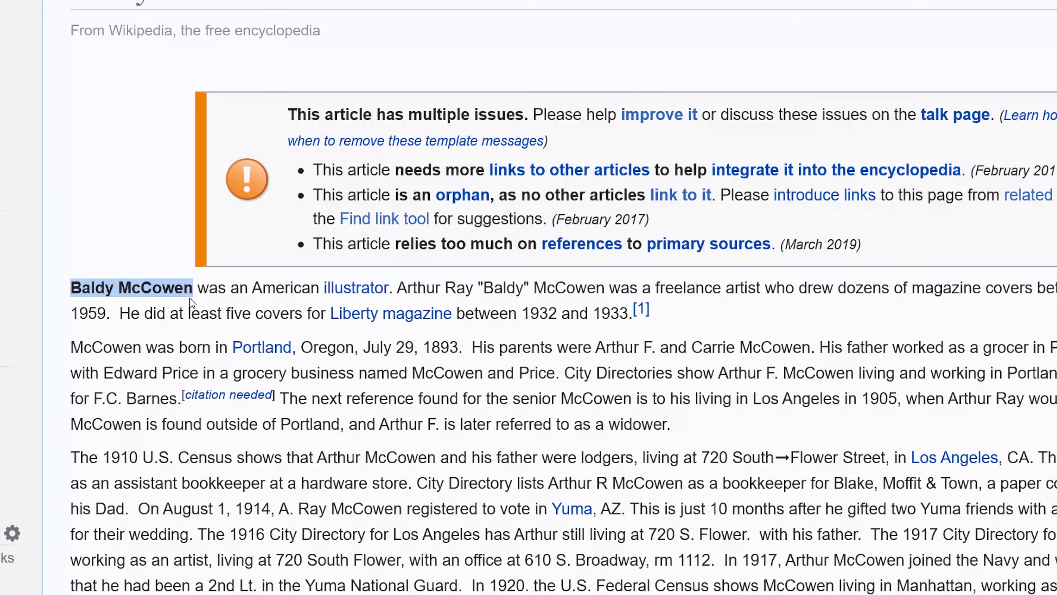
key(ctrl+v)
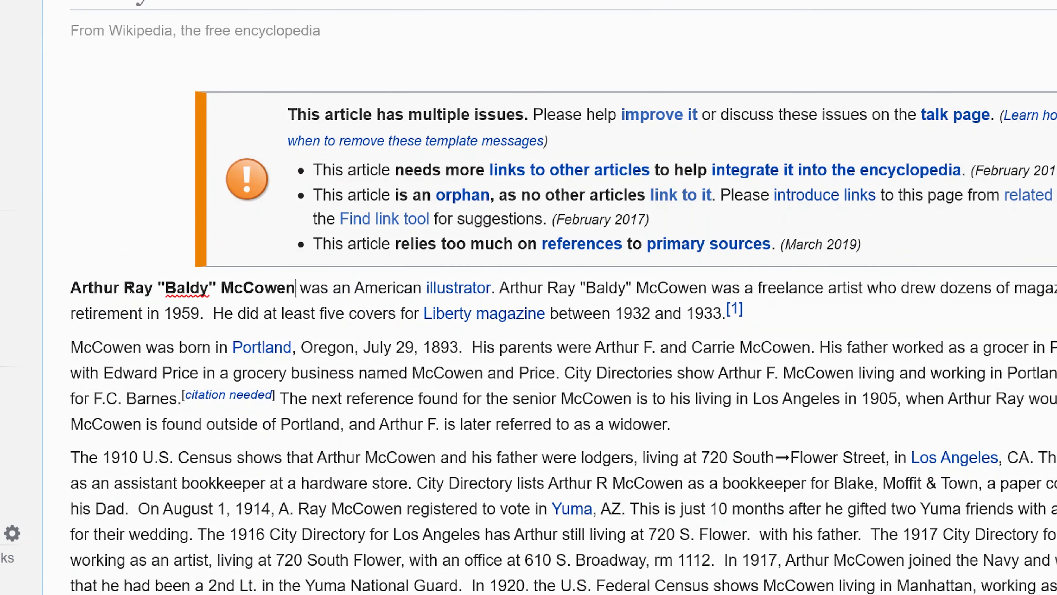
- Remove the middle name and quoted nickname from the freelance artist sentence in the lead
drag(409, 359, 227, 359)
key(BackSpace)
key(BackSpace)
key(BackSpace)
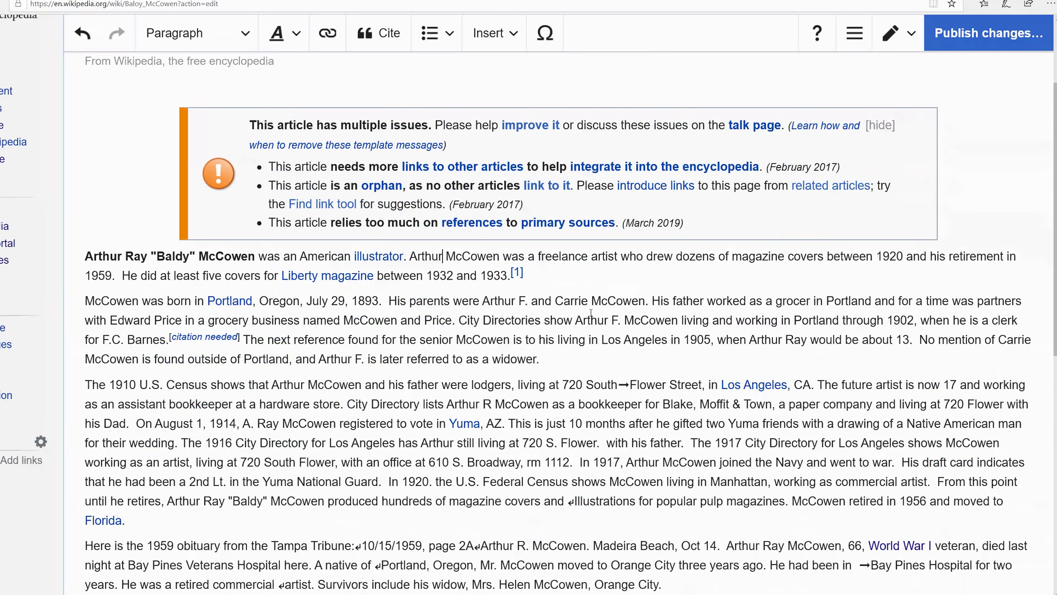
- Insert a "Biography" section title in Heading style above the paragraph about the artist's birth
click(803, 324)
key(Return)
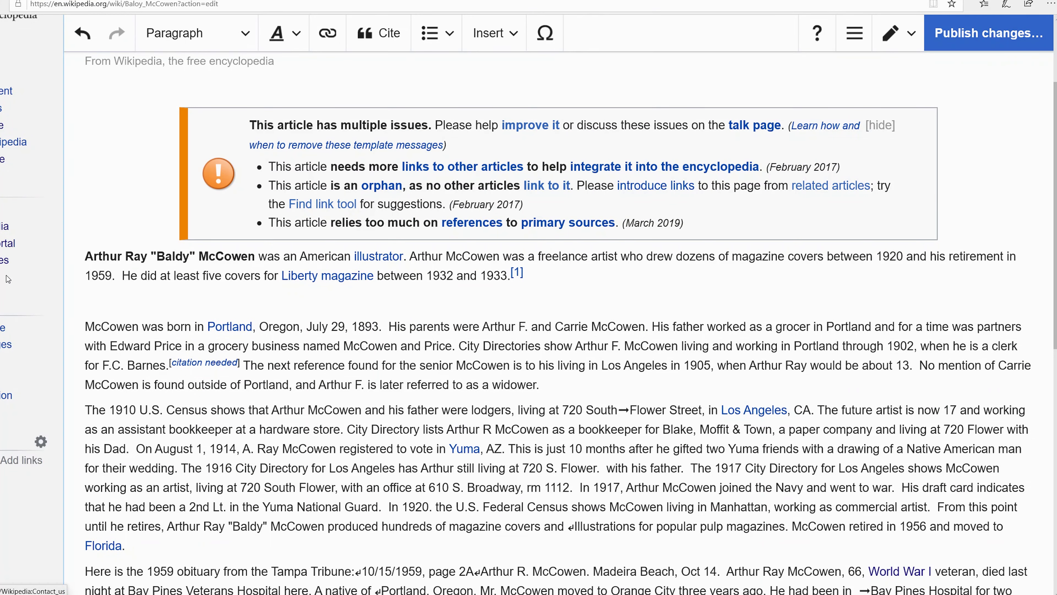
click(233, 40)
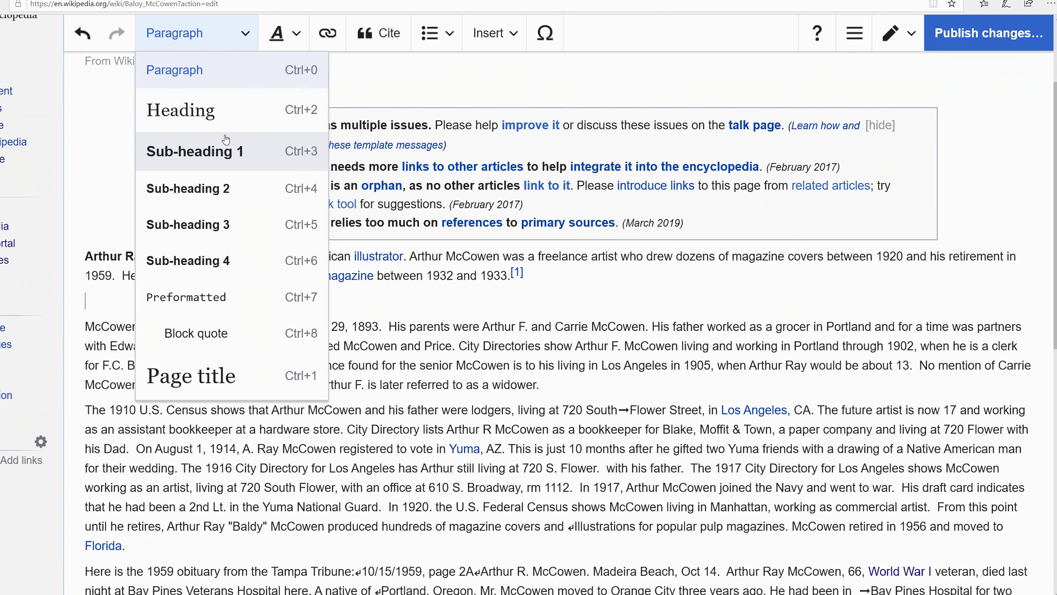
click(183, 109)
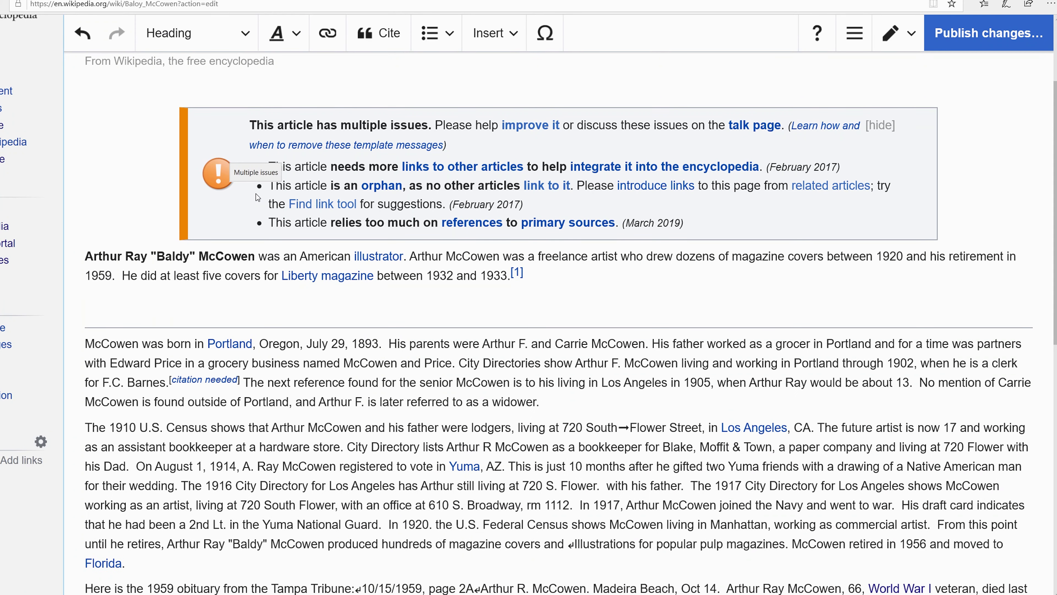
text(Biography)
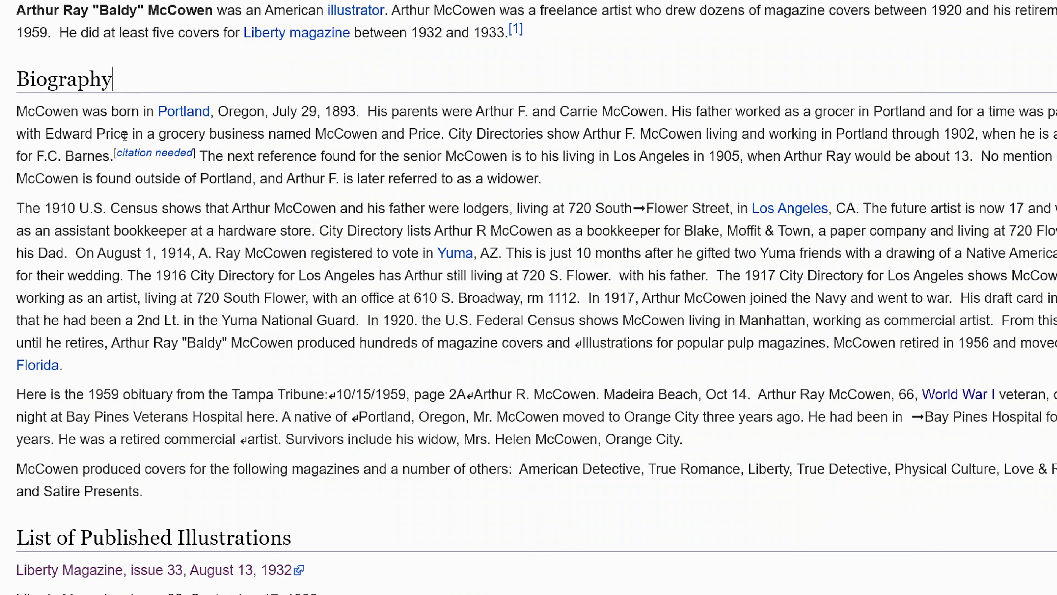
- Delete the first biography paragraph's text from the City Directories sentence onward, and the street address from the 1910 census sentence
drag(448, 133, 557, 182)
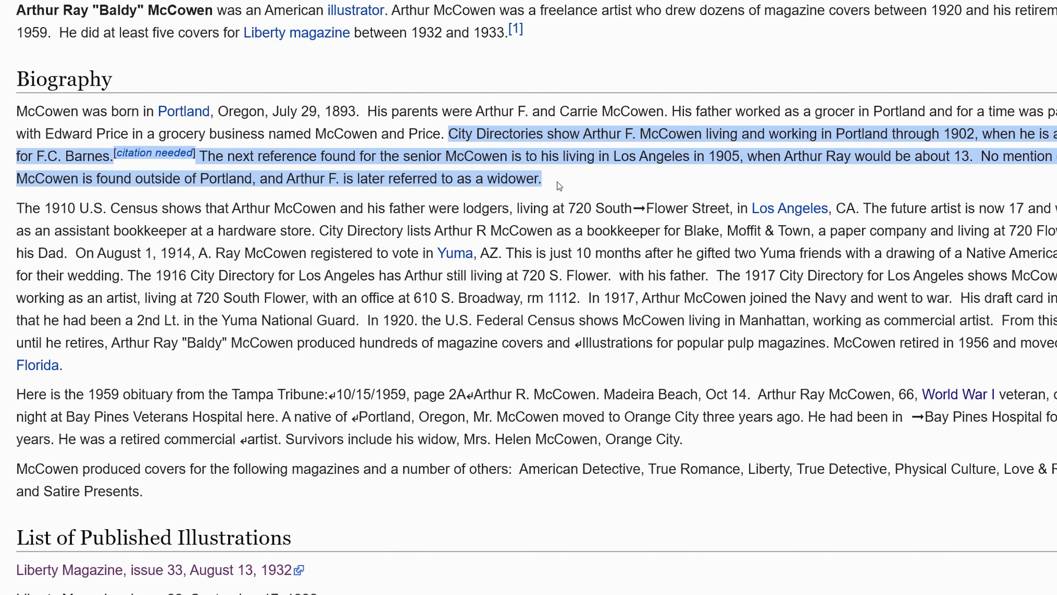
key(BackSpace)
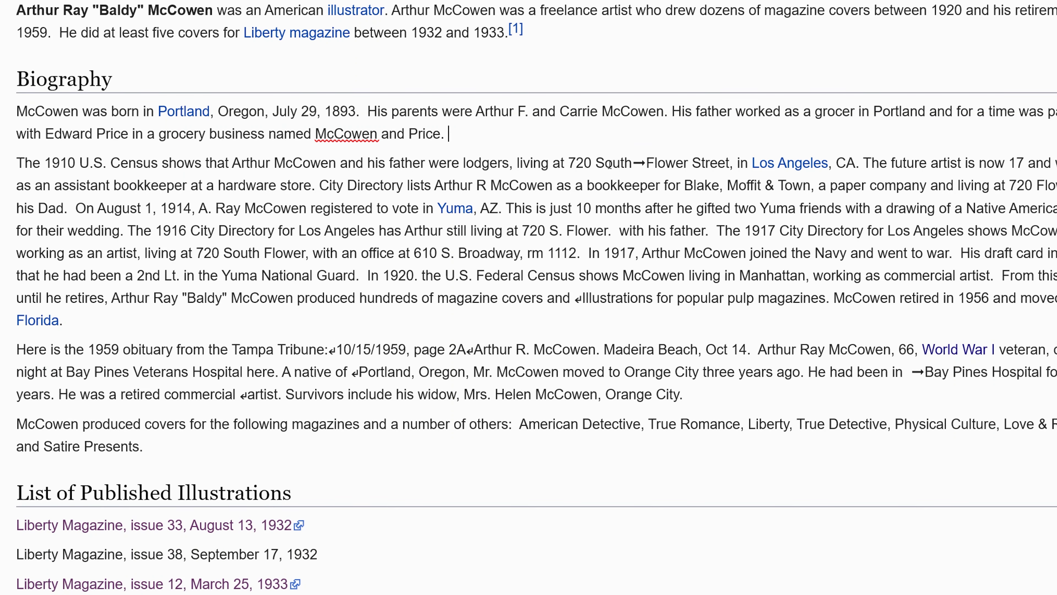
drag(570, 163, 803, 164)
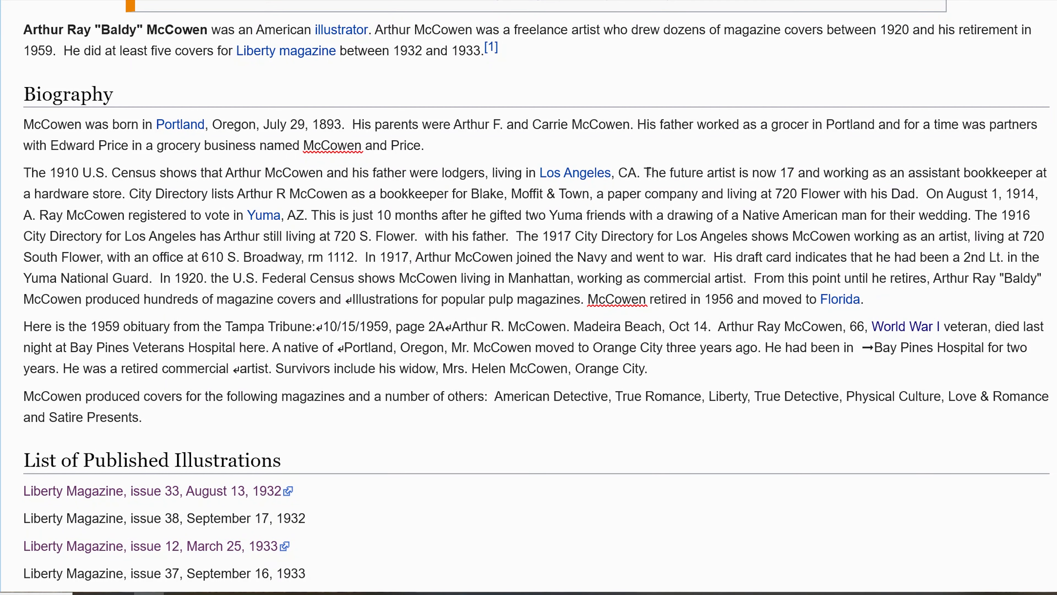
- Reword the start of the assistant bookkeeper sentence to "At age 17 he worked"
text(At age 17)
key(ctrl+Delete)
key(ctrl+Delete)
key(ctrl+Delete)
key(ctrl+Delete)
key(ctrl+Delete)
key(ctrl+Delete)
key(ctrl+Delete)
text(he)
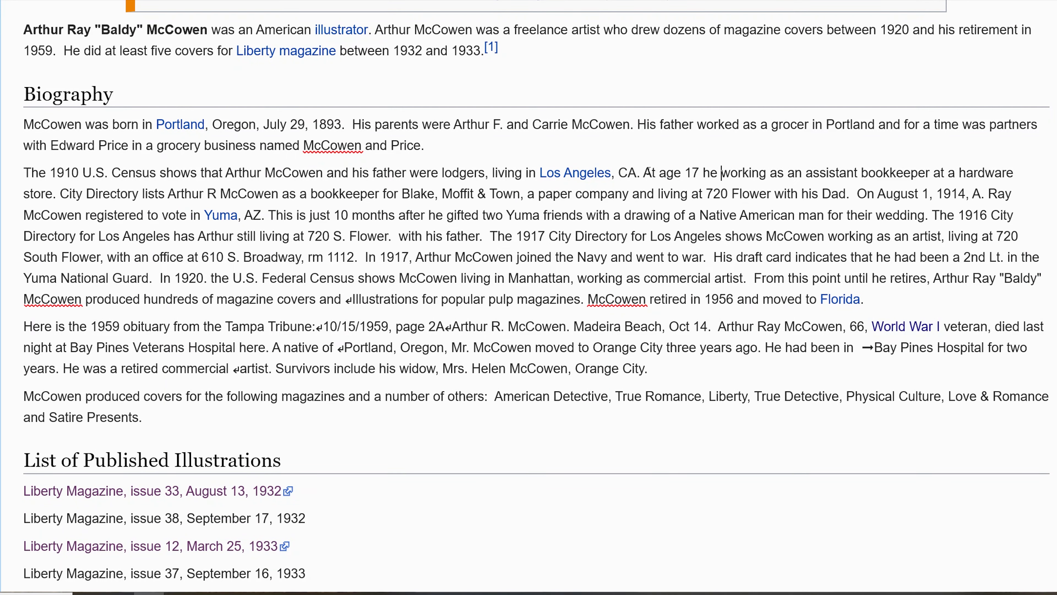
key(ctrl+Right)
key(BackSpace)
key(BackSpace)
key(BackSpace)
text(ed)
- Delete the hardware store and City Directory wording so the bookkeeper sentence continues directly with "for Blake, Moffit & Town"
drag(234, 194, 25, 198)
key(Delete)
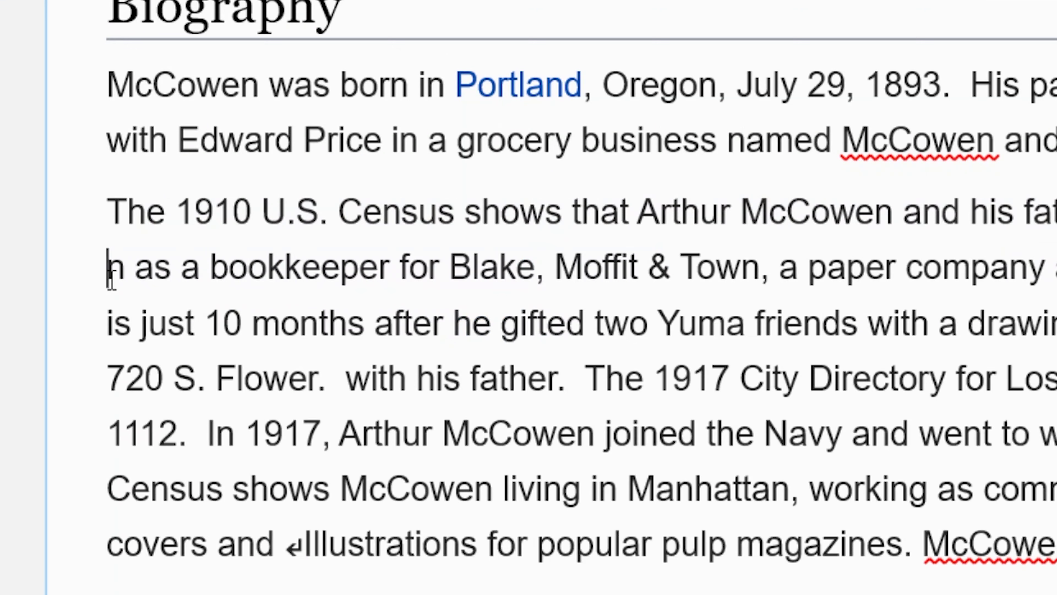
key(BackSpace)
key(ctrl+BackSpace)
key(ctrl+BackSpace)
key(ctrl+BackSpace)
key(ctrl+Delete)
key(ctrl+Delete)
key(ctrl+Delete)
key(ctrl+Delete)
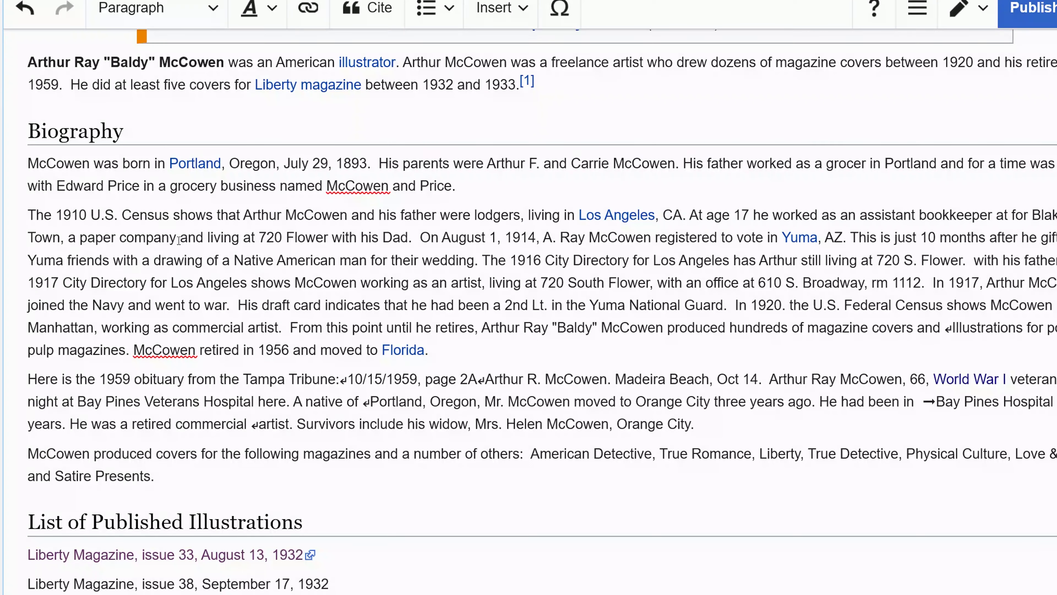
- Remove the street address after "a paper company and living" and change "Dad" to "father"
drag(155, 234, 402, 240)
drag(332, 238, 251, 234)
key(Delete)
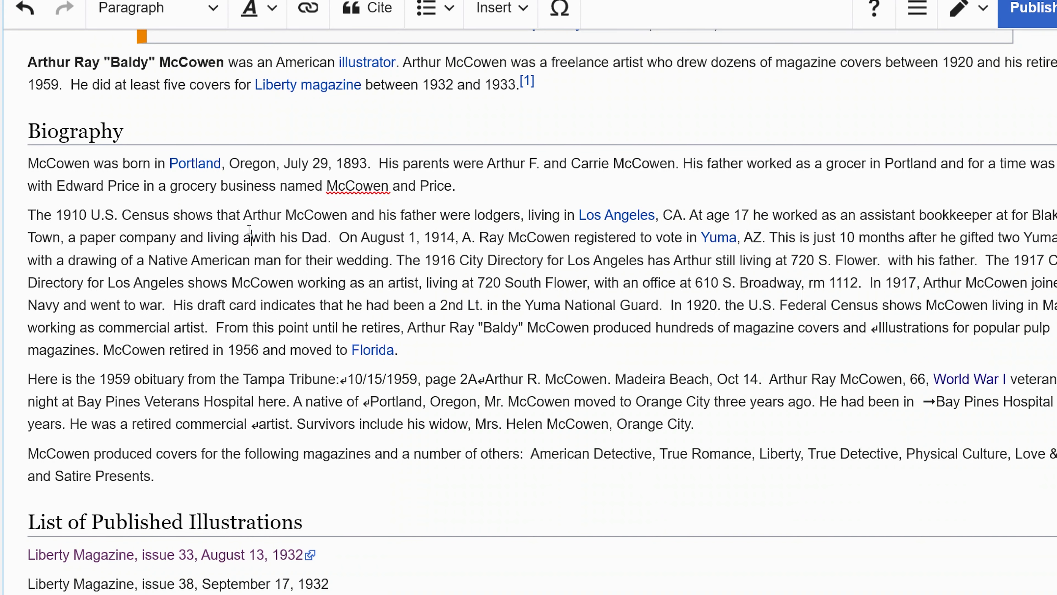
key(BackSpace)
double_click(304, 237)
text(father)
- Delete the 1916 and 1917 City Directory sentences and start a new paragraph at "In 1917"
drag(397, 261, 866, 285)
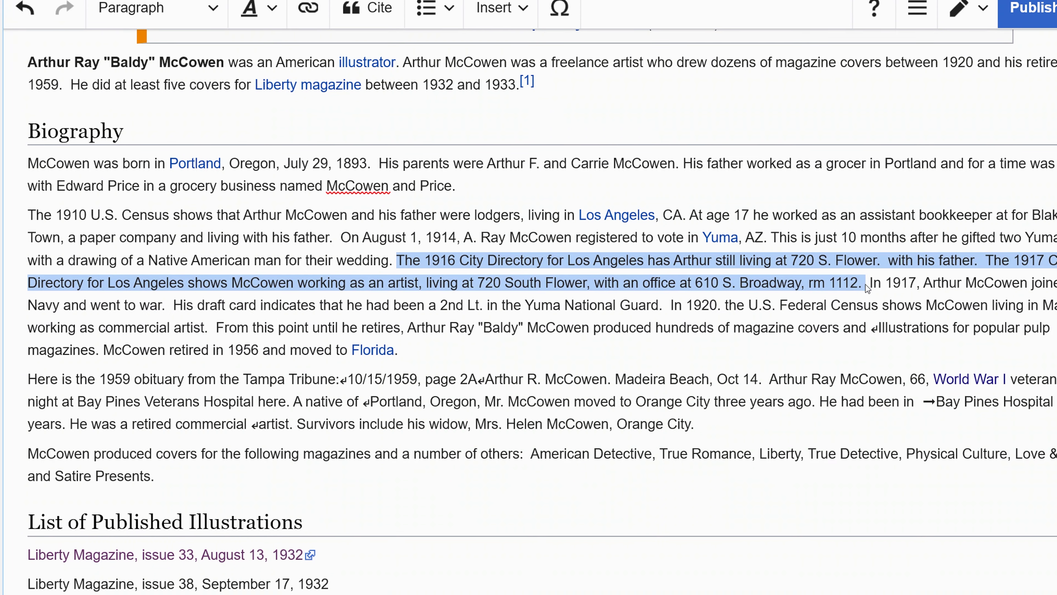
key(Delete)
key(Delete)
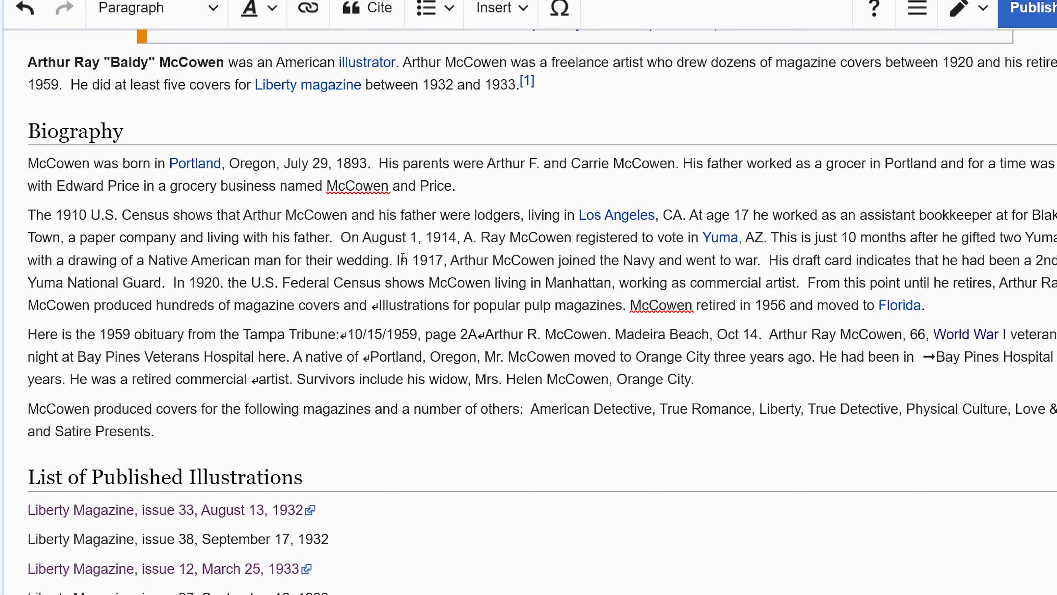
key(Return)
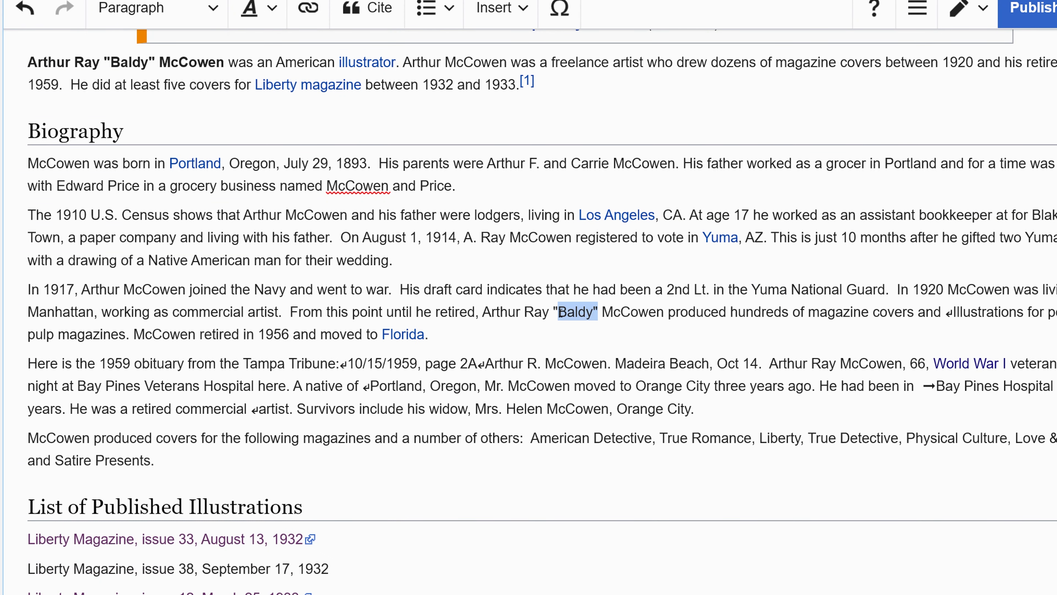
- Remove the middle name and nickname from the "until he retired" sentence and the stray line-break mark before "Illustrations"
key(BackSpace)
key(BackSpace)
key(BackSpace)
key(BackSpace)
key(BackSpace)
key(BackSpace)
click(868, 315)
key(Delete)
- Rearrange the retirement sentence so it starts with "In 1956", followed by the surname and "retired and moved to Florida"
drag(137, 334, 26, 332)
right_click(41, 337)
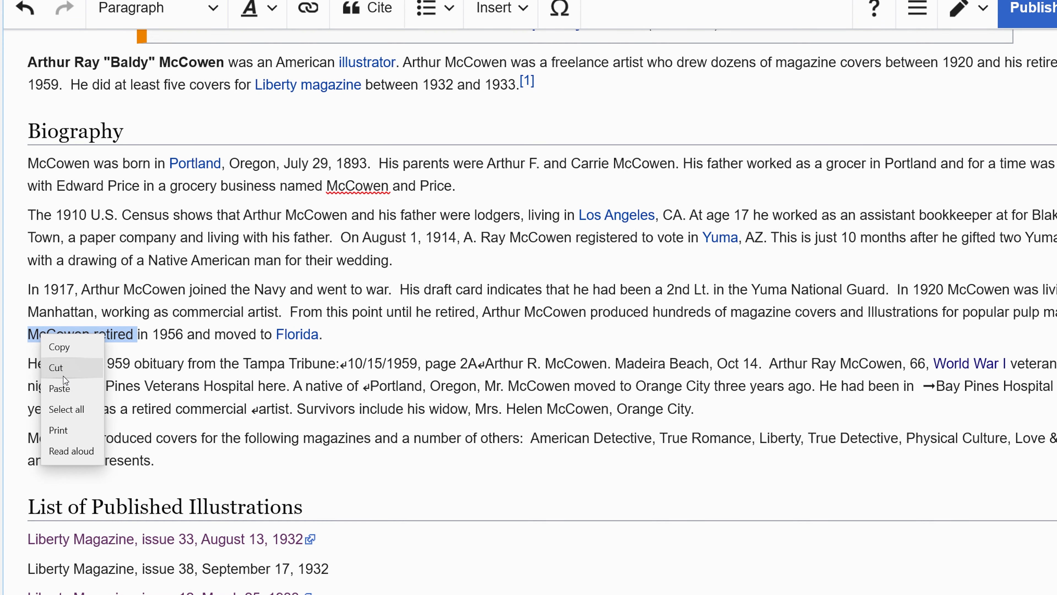
click(64, 374)
key(Delete)
text(I)
click(79, 335)
key(ctrl+v)
key(ctrl+v)
drag(187, 336, 298, 335)
key(Delete)
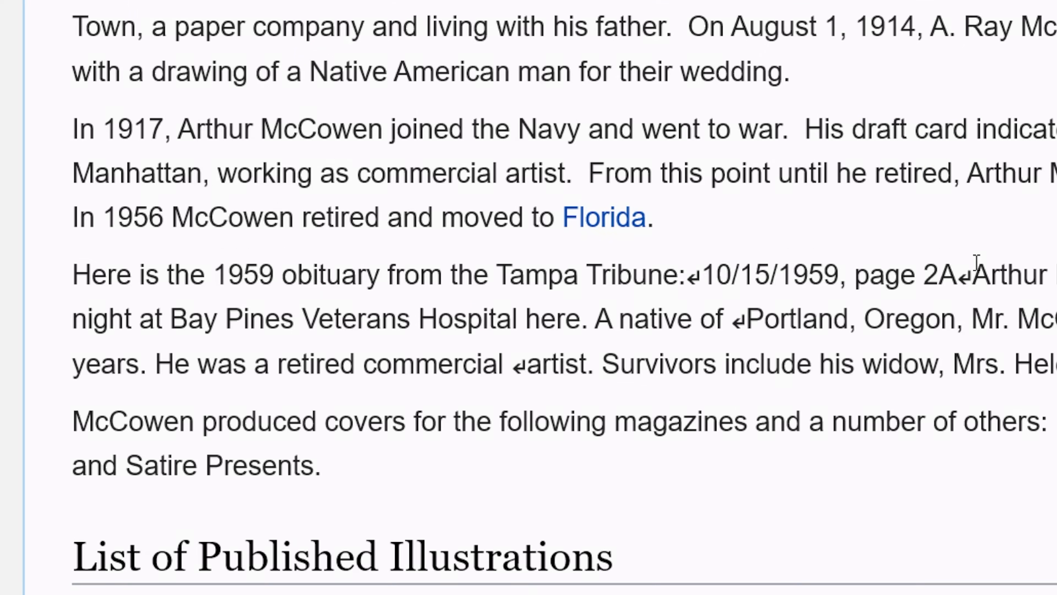
- Delete the Tampa Tribune obituary introduction and replace "Madeira Beach," after the artist's name with "died on"
drag(735, 345, 28, 359)
key(Delete)
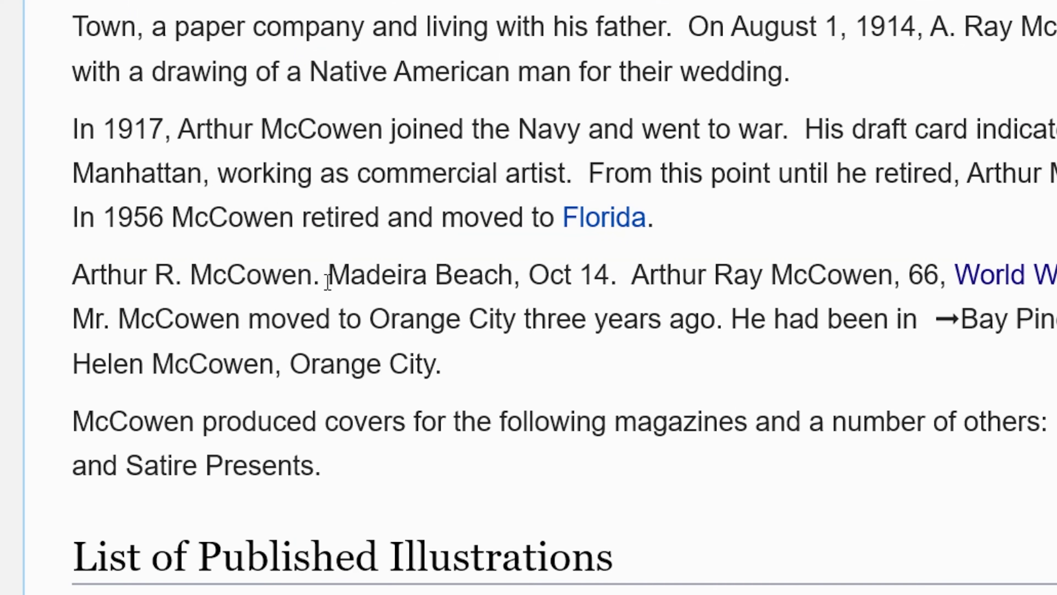
key(BackSpace)
text(dies)
key(BackSpace)
text(d on)
key(Right)
key(ctrl+Delete)
key(ctrl+Delete)
key(ctrl+Delete)
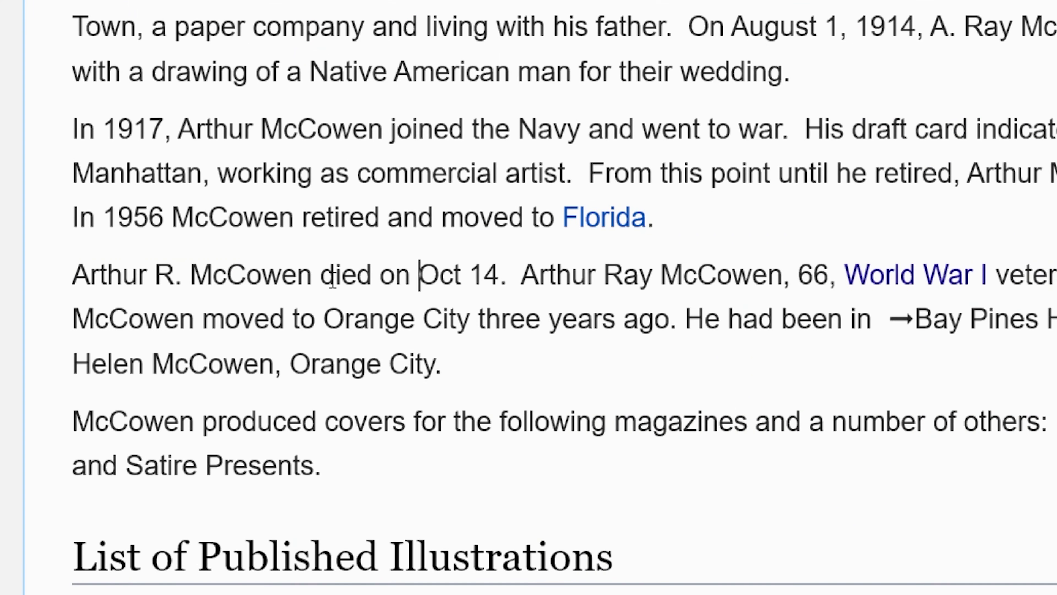
- Expand the death date to "October 14, 1959" and add "at age" after it
key(Right)
key(Right)
text(ober)
key(Right)
key(Right)
key(Right)
key(Delete)
text(, 1959 at age)
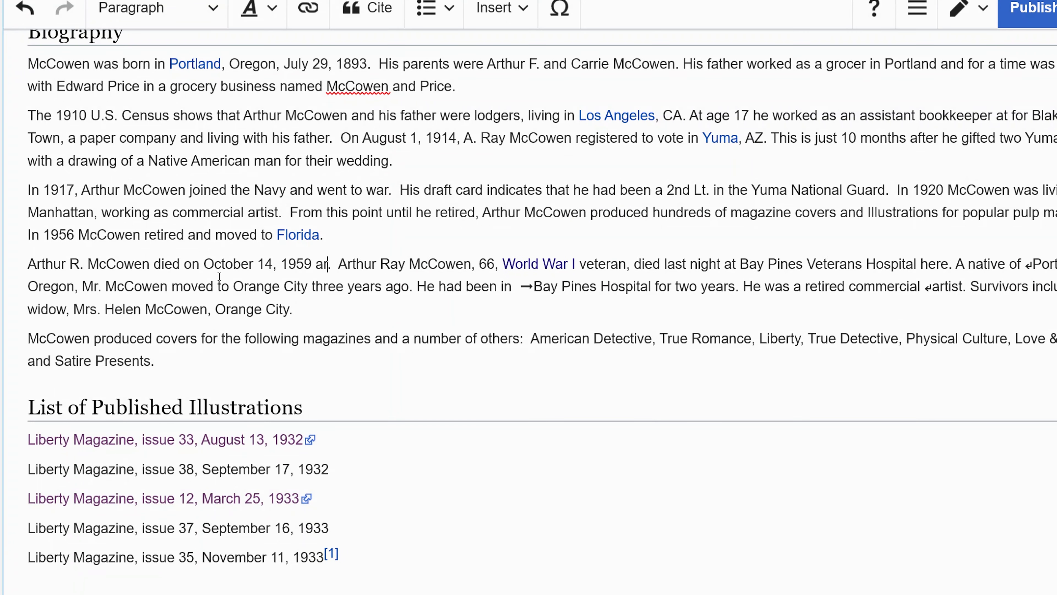
- Delete the repeated full name before the age 66 and replace the comma after the age with a period
key(ctrl+Delete)
key(ctrl+Delete)
key(ctrl+Delete)
key(ctrl+Delete)
key(ctrl+Right)
key(Delete)
text(.)
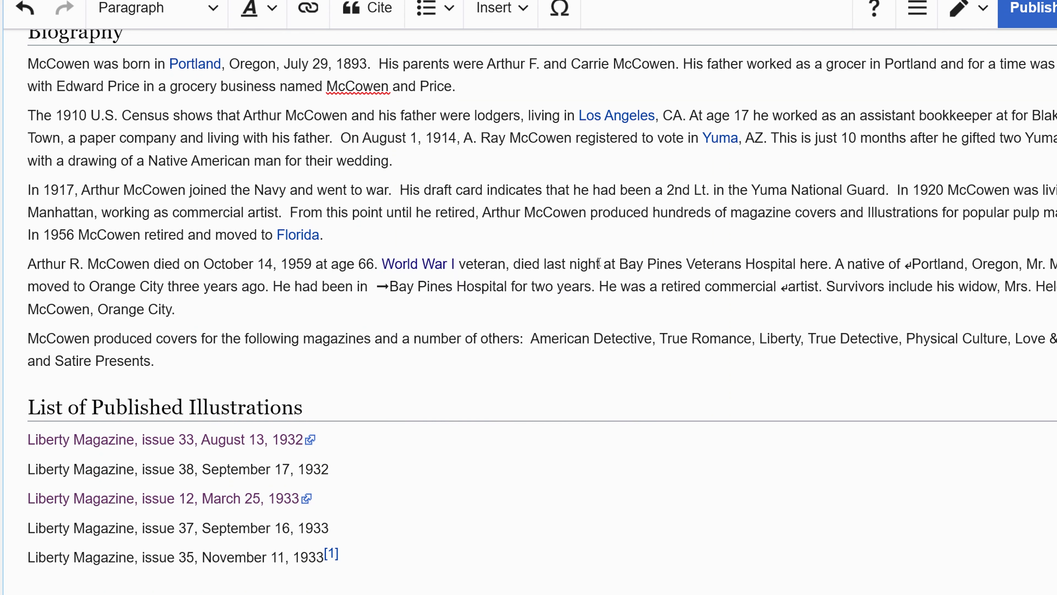
- Remove the veteran wording and remaining obituary text so the death sentence ends with "at age 66 at Bay Pines Veterans Hospital."
drag(600, 264, 382, 264)
key(Delete)
key(BackSpace)
key(BackSpace)
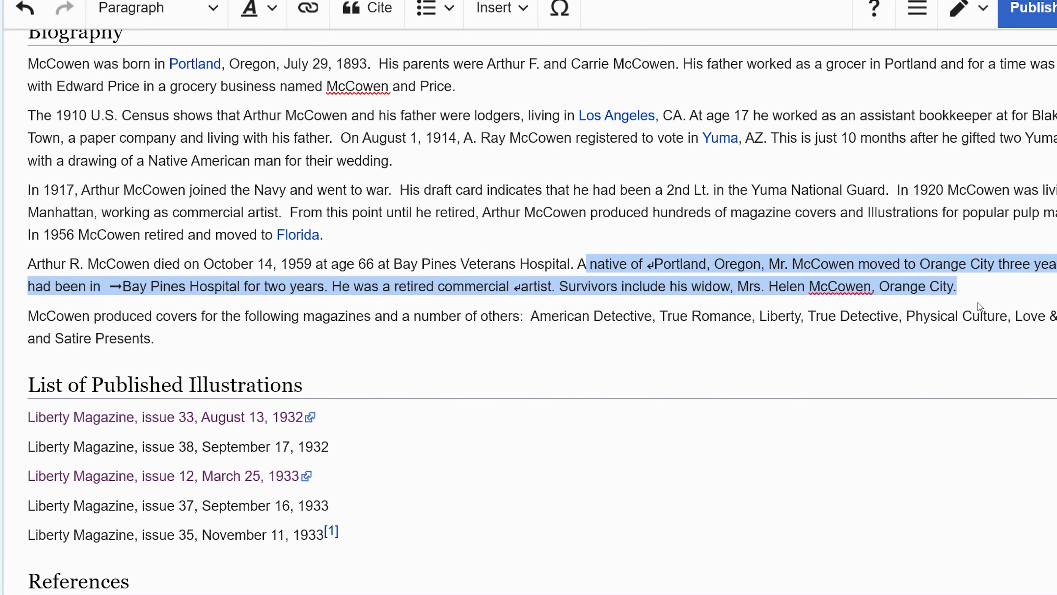
key(BackSpace)
key(BackSpace)
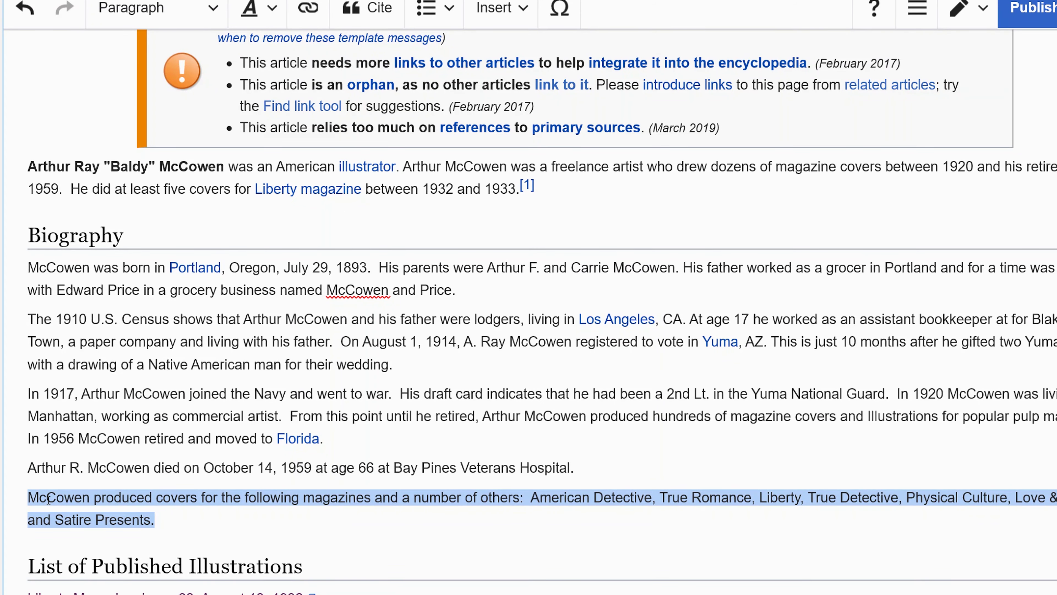
- Move the sentence listing the magazines with the artist's covers from the end of Biography to the end of the lead paragraph
mouse_move(48, 500)
mouse_down()
mouse_move(635, 196)
mouse_move(660, 197)
mouse_move(637, 196)
mouse_move(53, 504)
mouse_up()
click(545, 191)
text(McCowen produced covers for the following magazines and a number of others:  American Detective, True Romance, Liberty, True Detective, Physical Culture, Love & Romance and Satire Presents.)
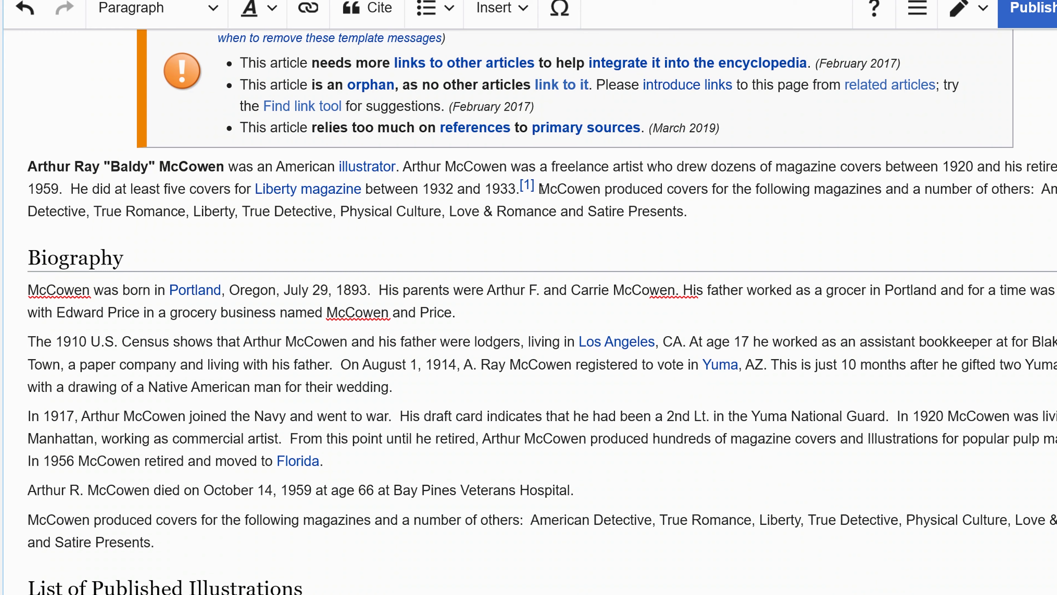
triple_click(175, 541)
key(BackSpace)
- Delete the citation mark after the November 11, 1933 entry in the list of published illustrations
scroll(379, 485, down, 5)
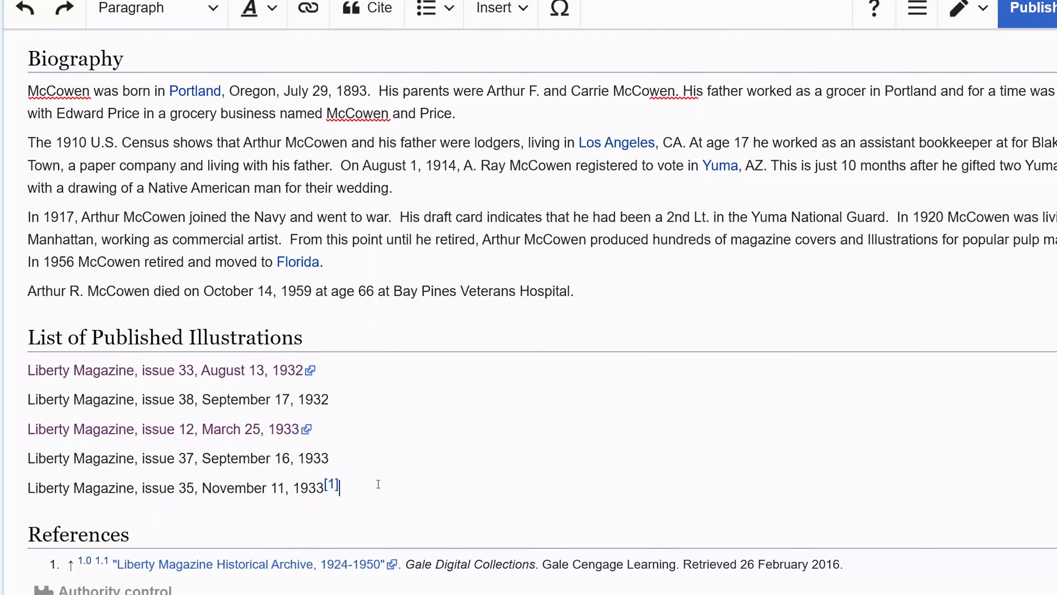
click(330, 483)
key(BackSpace)
click(693, 90)
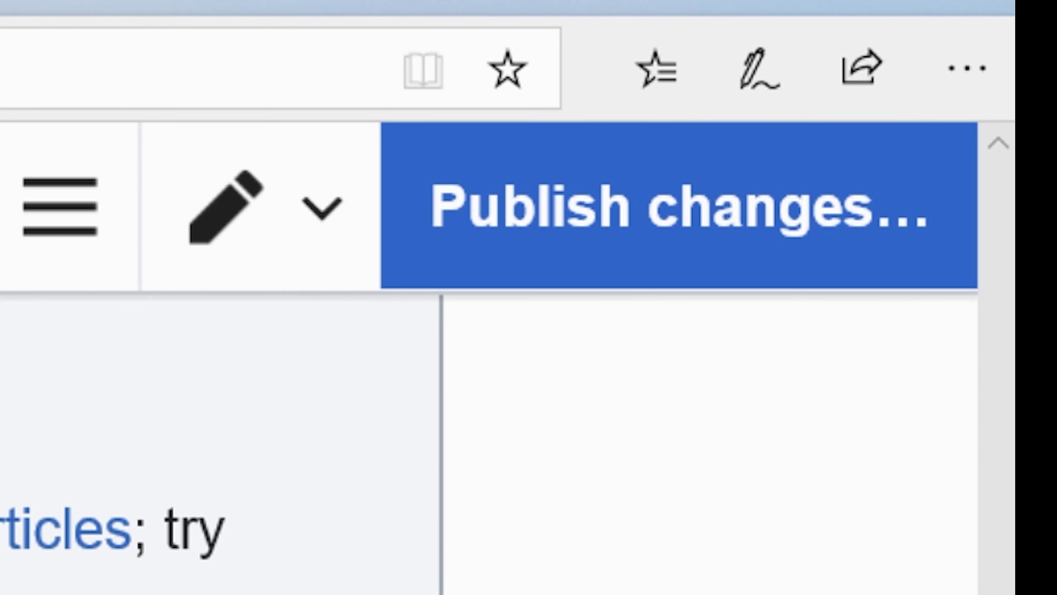
- Begin publishing the changes and enter the edit summary "Remove original research [[WP:OR]] [[WP:TONE]]"
click(1024, 53)
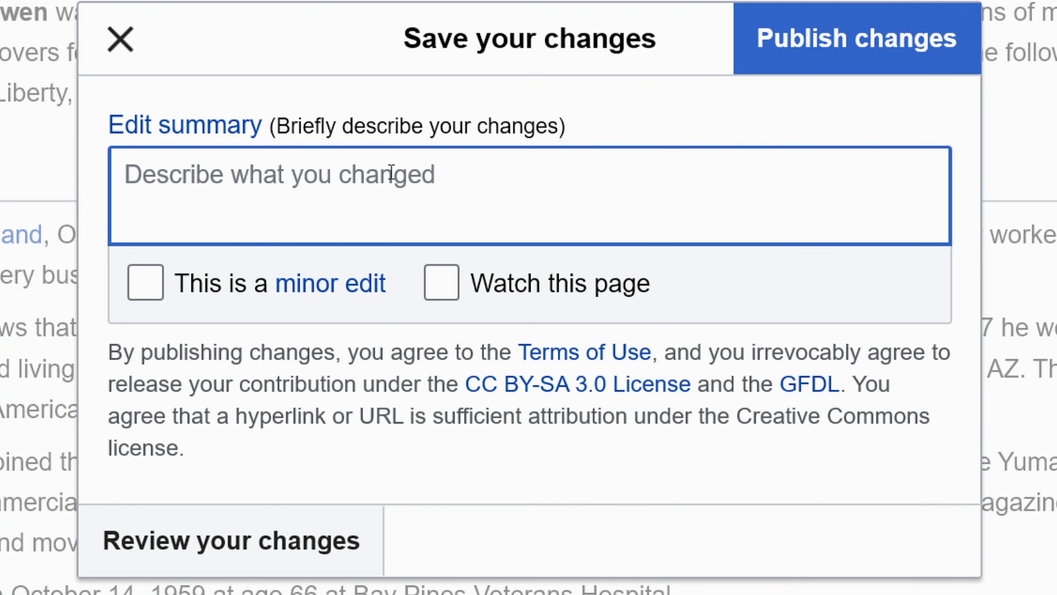
text(Remove original resear)
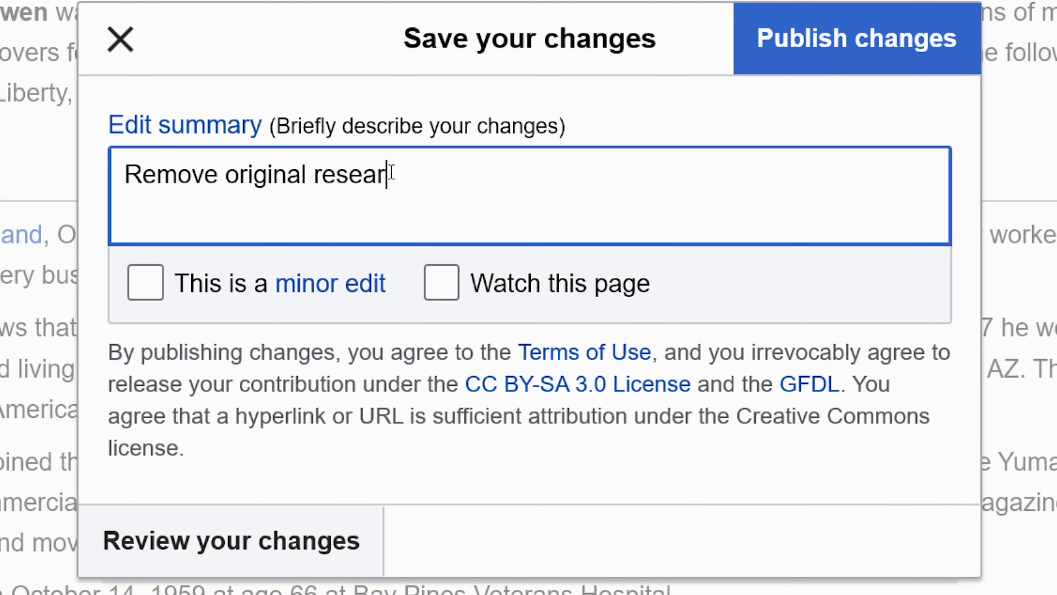
text(ch ()
key(BackSpace)
text([[WP:OR]])
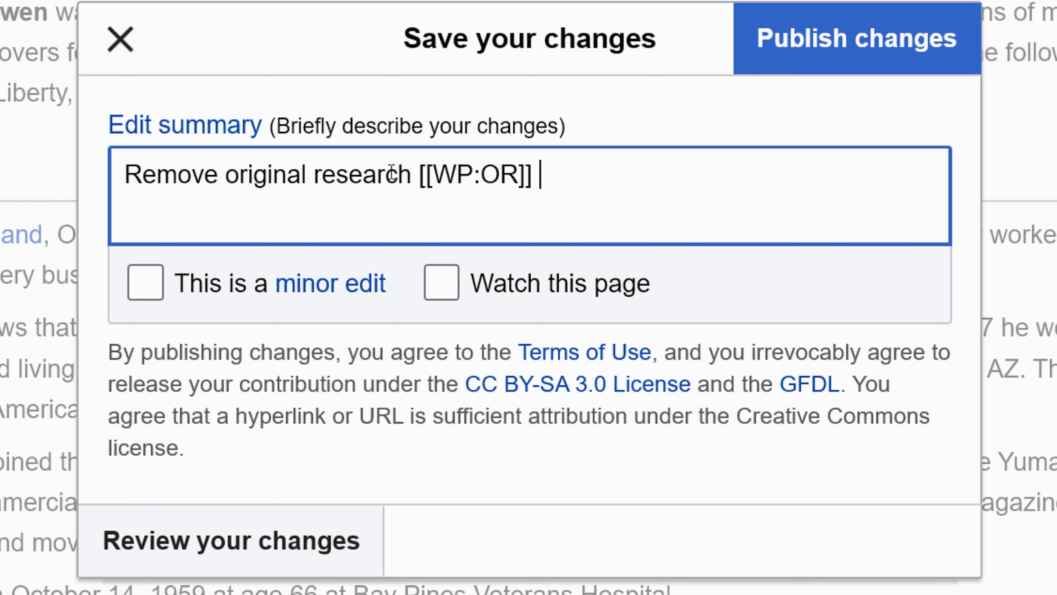
text([[)
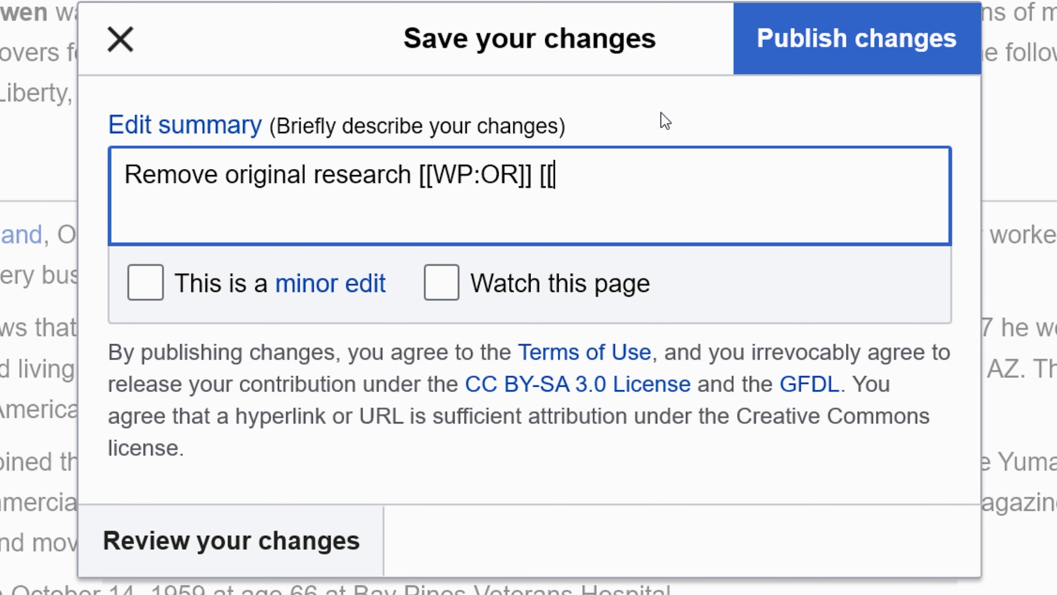
text(WP:TONE]])
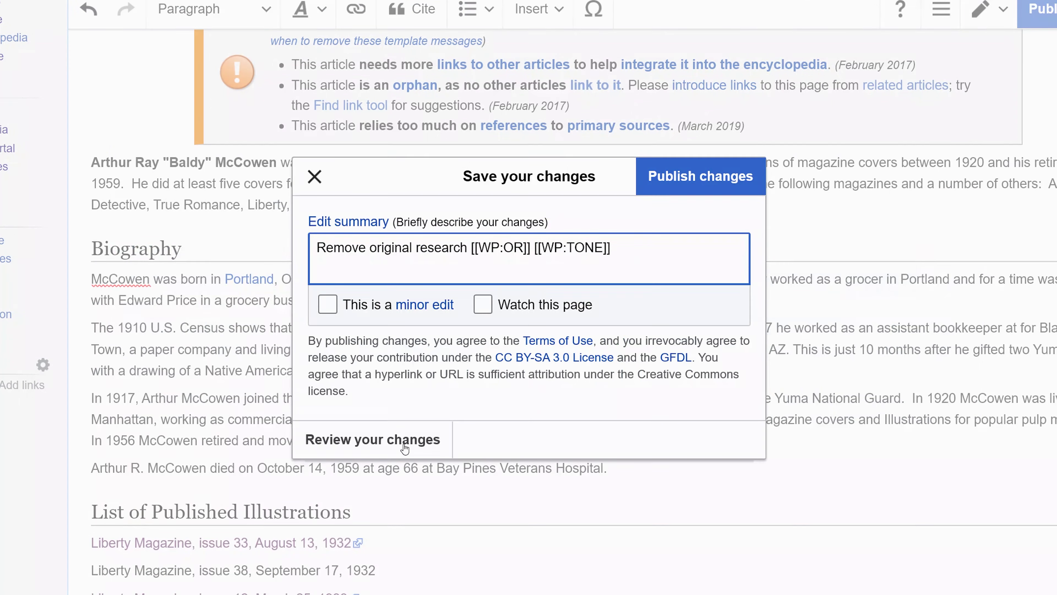
- Review the visual comparison of all article changes from the lead to the references, including the edit summary preview
click(316, 541)
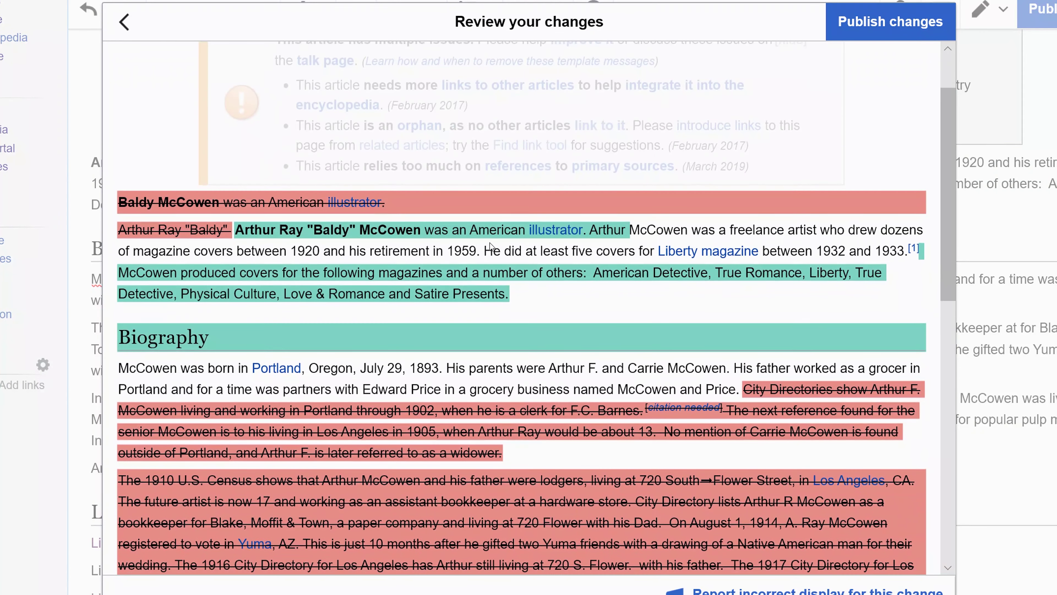
scroll(491, 247, down, 2)
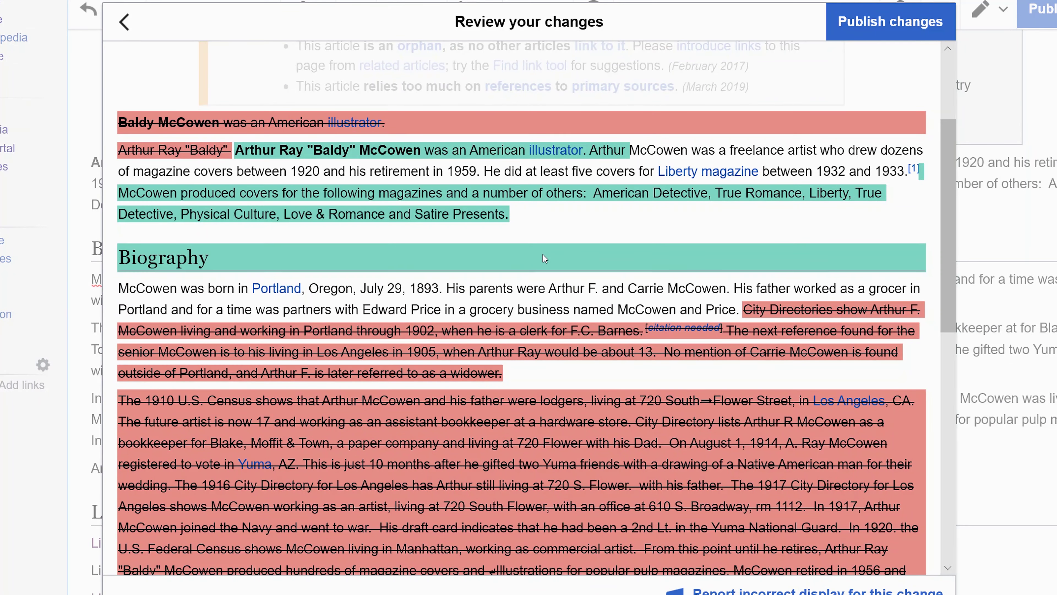
scroll(544, 258, down, 7)
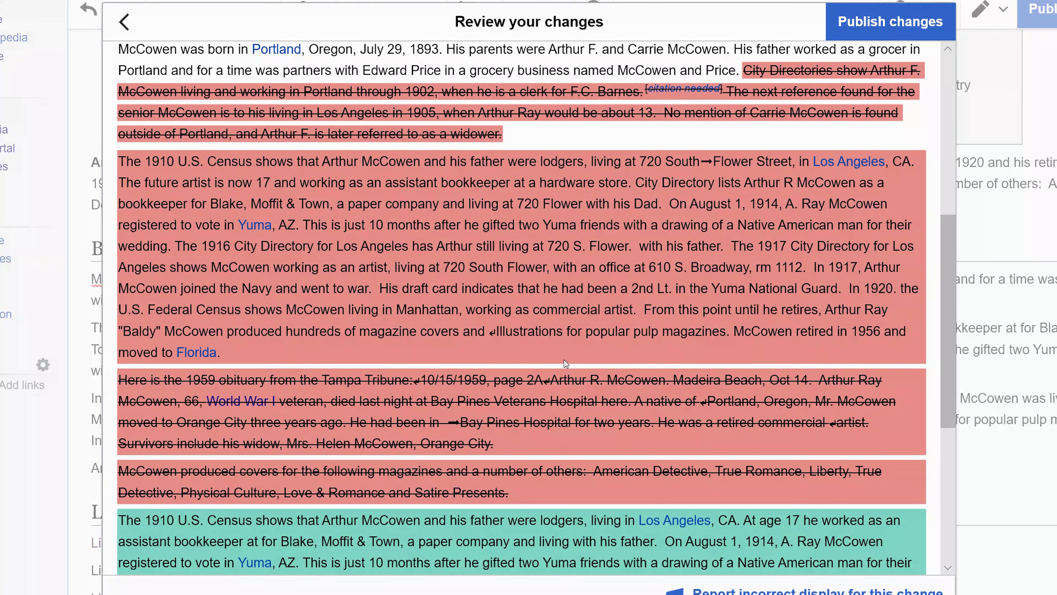
scroll(535, 393, down, 1)
scroll(535, 394, down, 4)
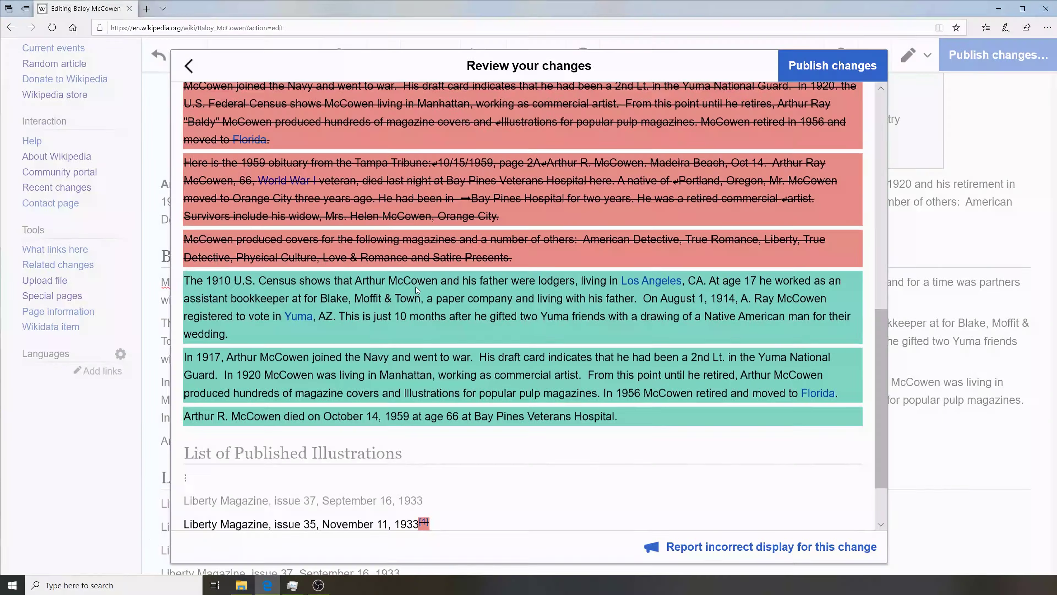
scroll(396, 289, down, 4)
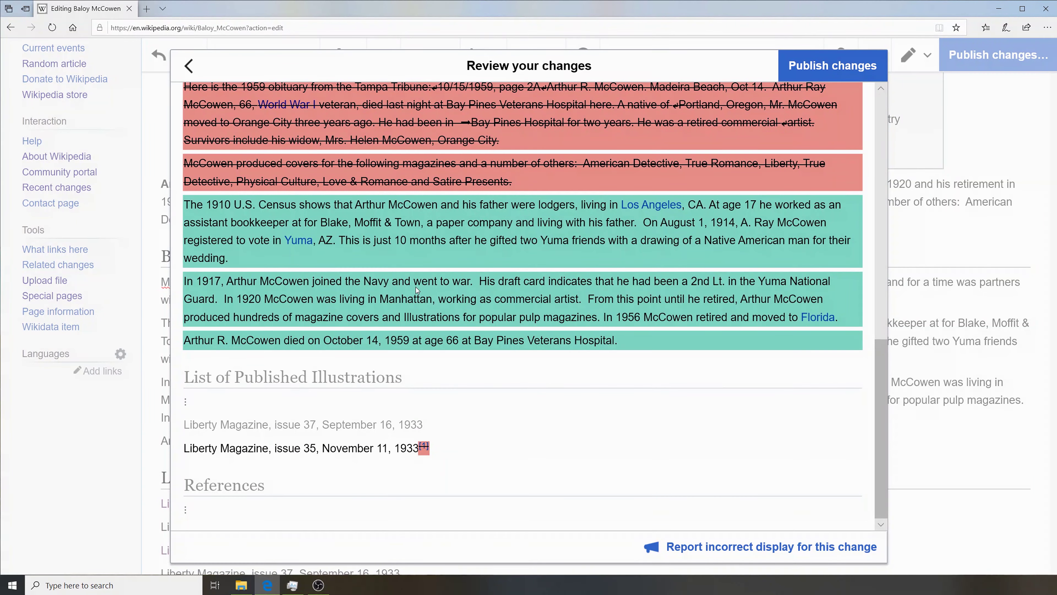
scroll(415, 287, up, 15)
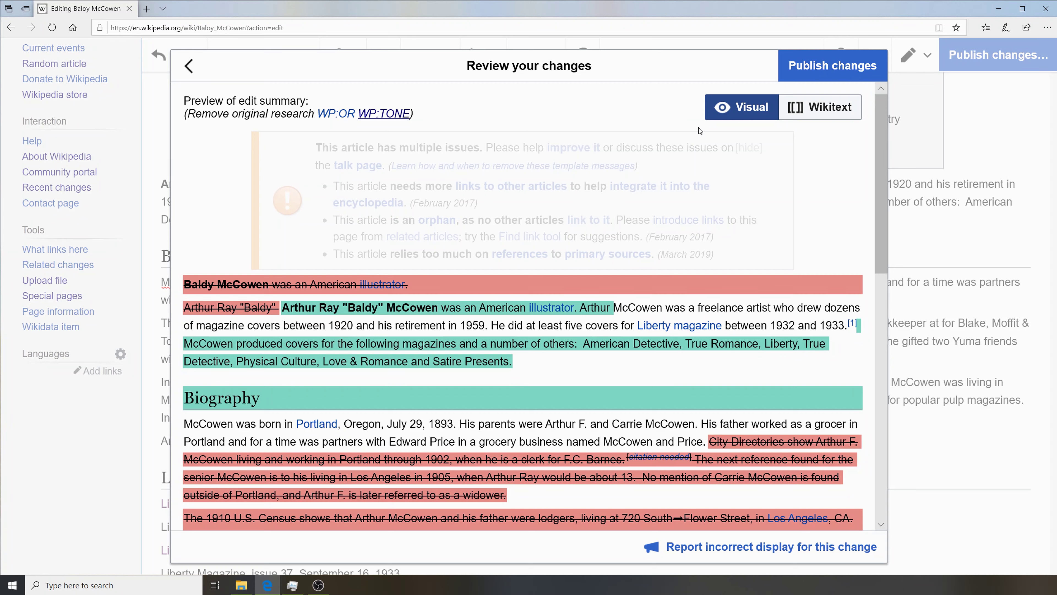
- Publish the reviewed changes and open the article's revision history
click(828, 67)
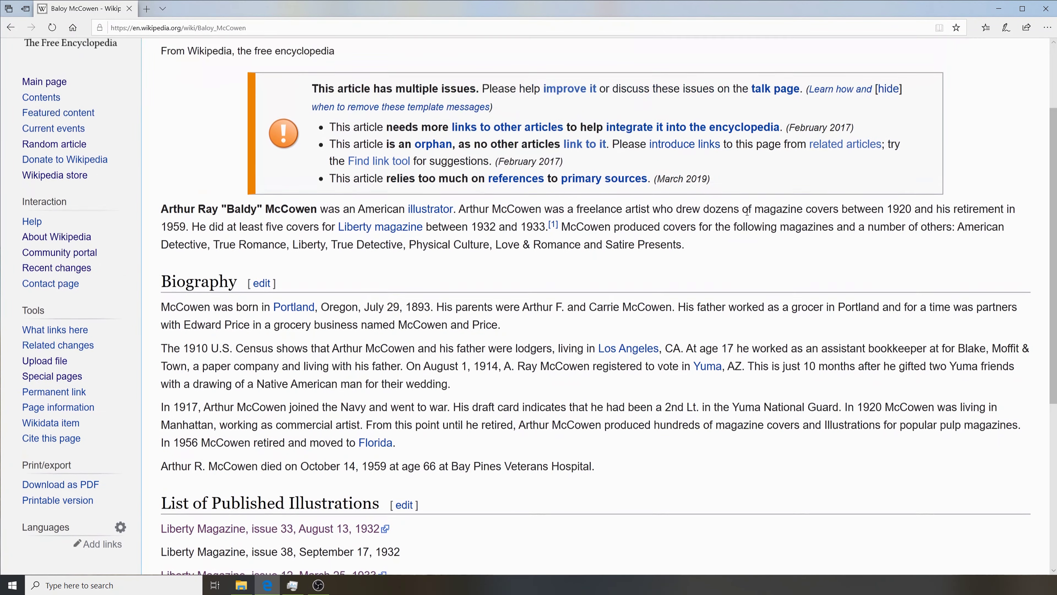
click(693, 92)
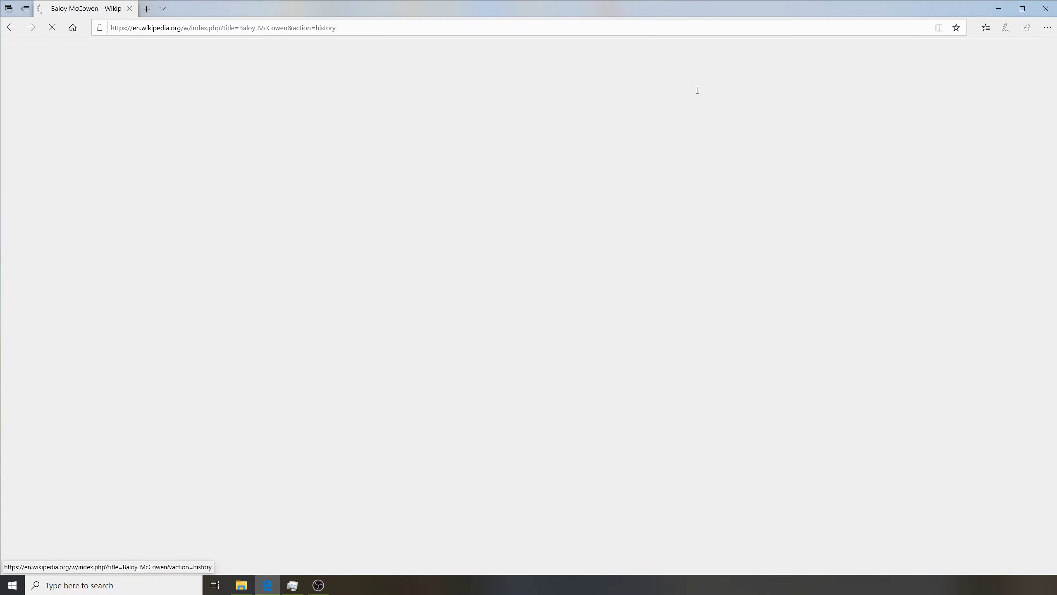